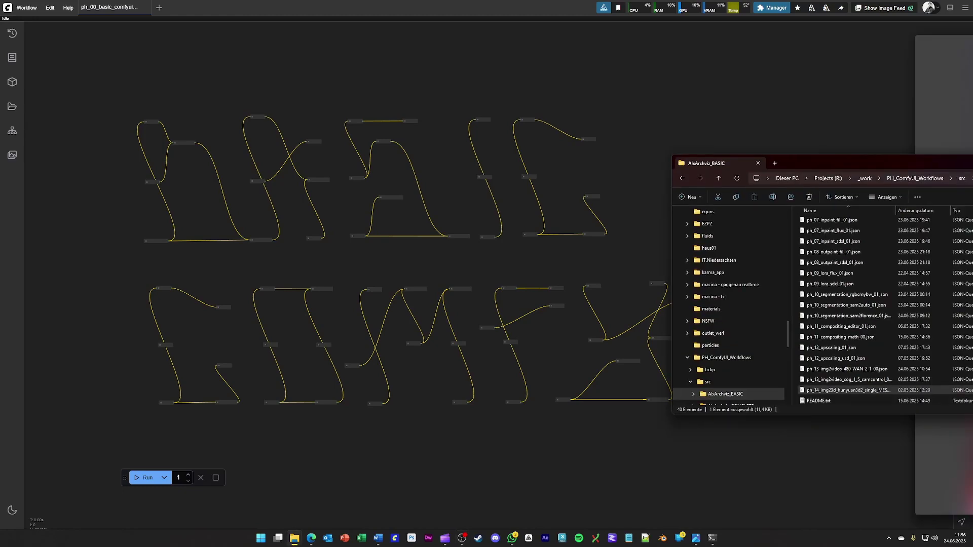
Move the workflow files window to the centre and drop the ph_14 Hunyuan3D workflow onto ComfyUI
{"action": "left_click_drag", "start_coordinate": [875, 163], "coordinate": [362, 205]}
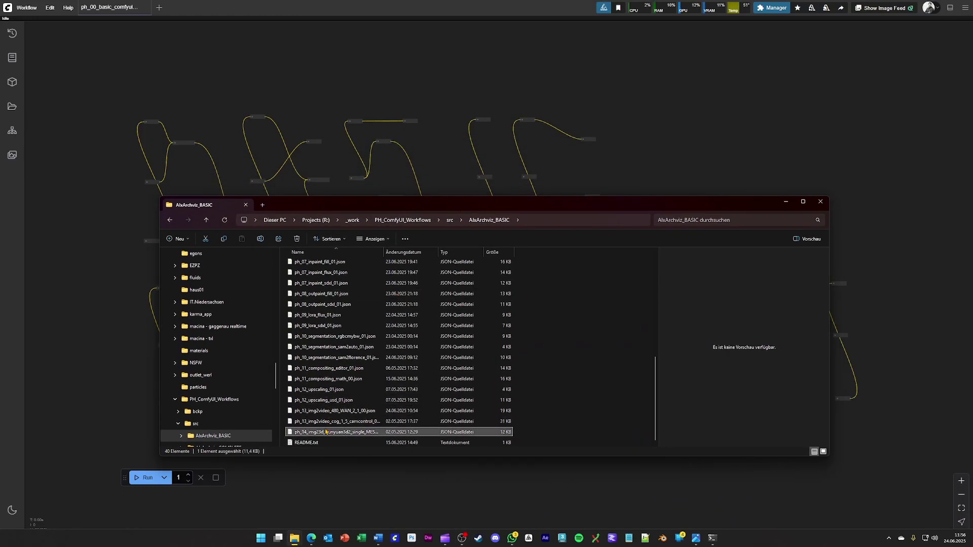
{"action": "left_click_drag", "start_coordinate": [328, 433], "coordinate": [633, 166]}
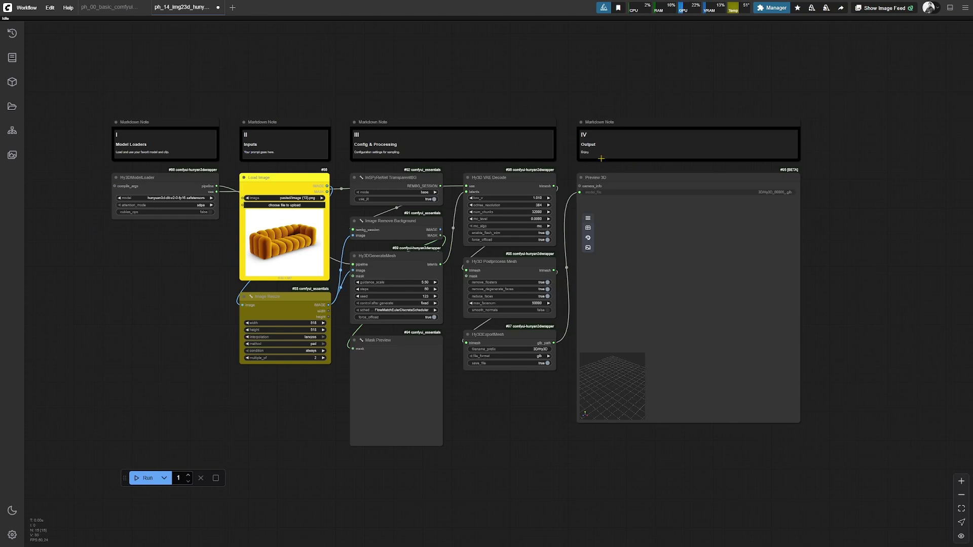
{"action": "scroll", "coordinate": [262, 202], "scroll_direction": "up", "scroll_amount": 5}
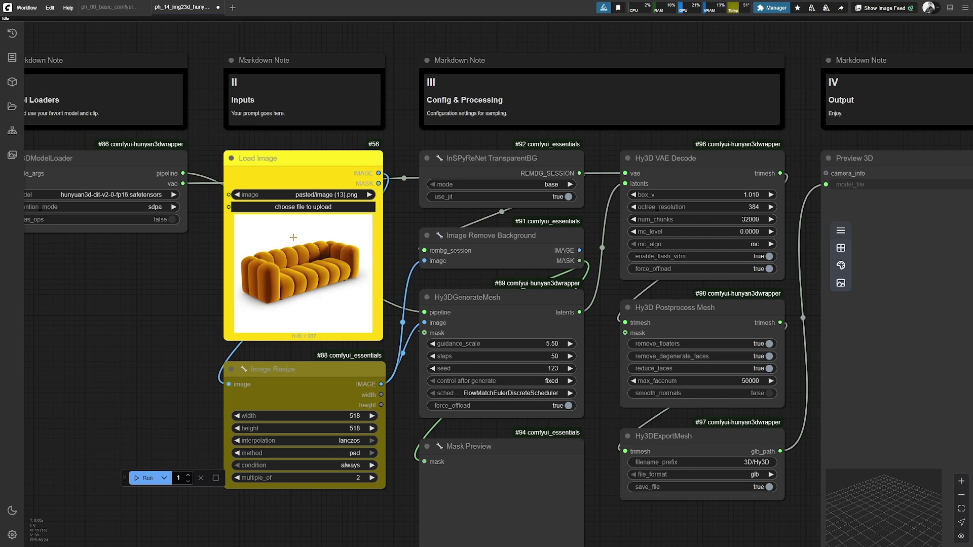
{"action": "scroll", "coordinate": [281, 239], "scroll_direction": "down", "scroll_amount": 5}
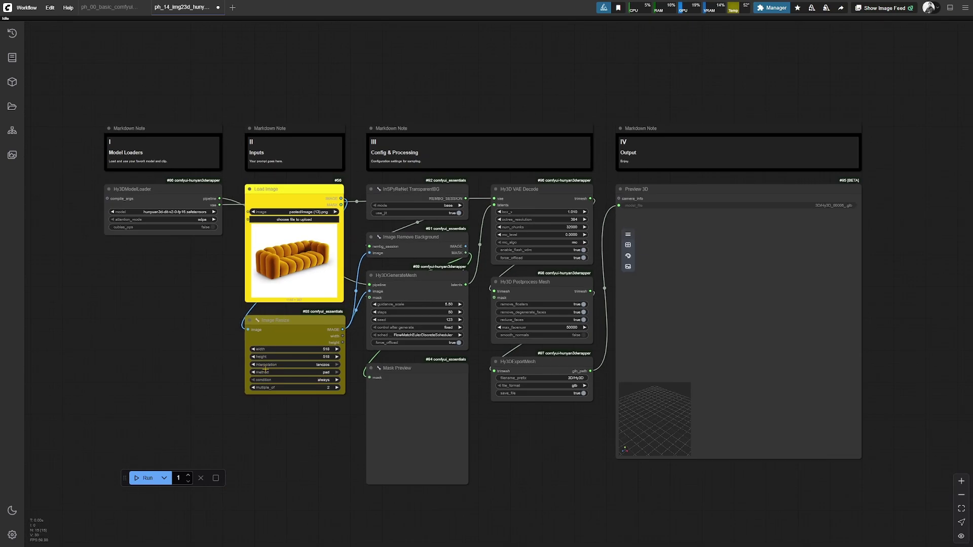
Queue the workflow to generate the sofa mask and 3D mesh
{"action": "left_click", "coordinate": [143, 480]}
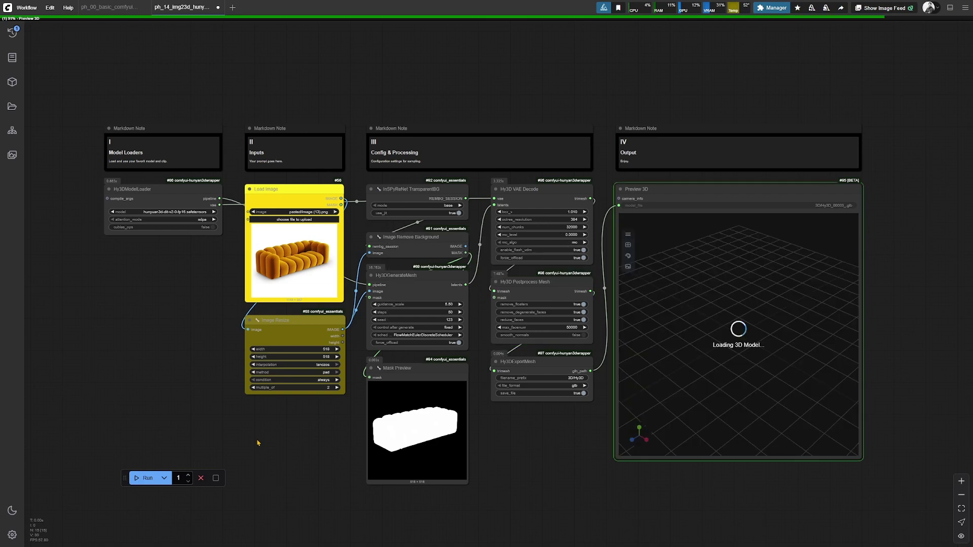
{"action": "scroll", "coordinate": [718, 342], "scroll_direction": "up", "scroll_amount": 5}
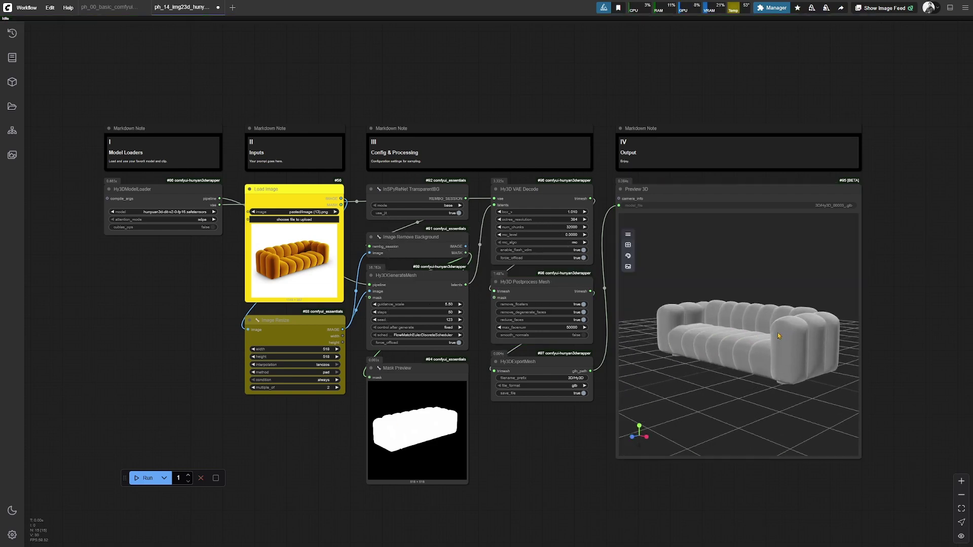
Orbit the grey sofa mesh in Preview 3D to view it from the front-left
{"action": "left_click_drag", "start_coordinate": [718, 342], "coordinate": [806, 347]}
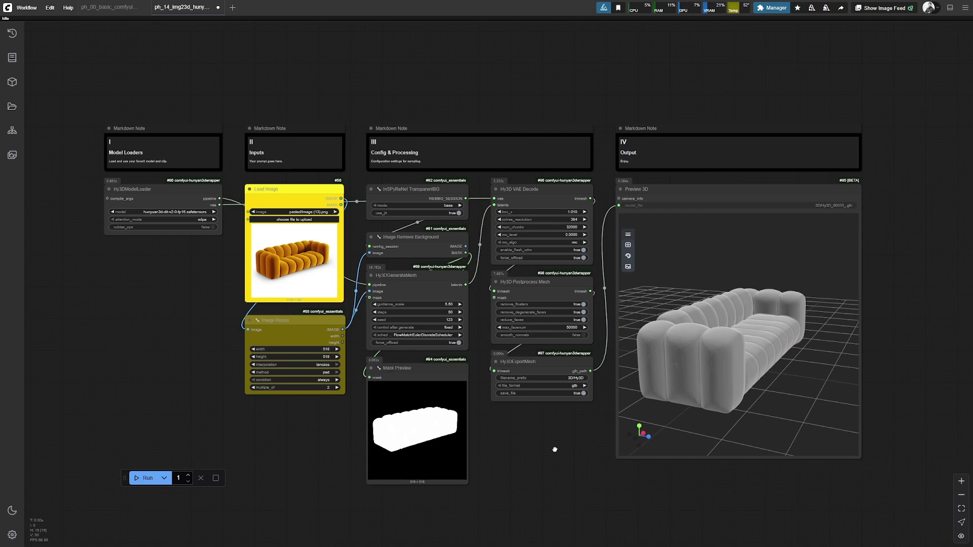
{"action": "scroll", "coordinate": [555, 450], "scroll_direction": "down", "scroll_amount": 1}
{"action": "scroll", "coordinate": [517, 403], "scroll_direction": "down", "scroll_amount": 1}
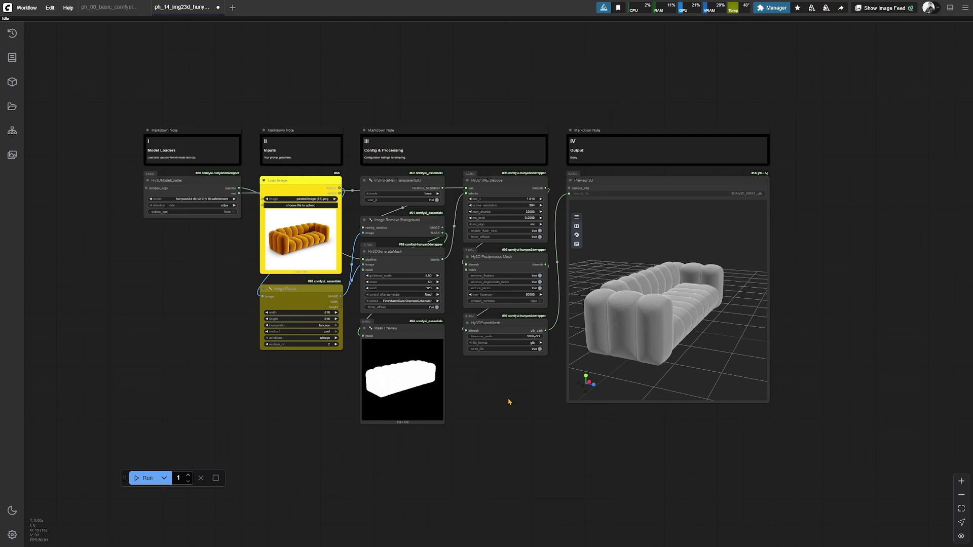
{"action": "scroll", "coordinate": [508, 401], "scroll_direction": "up", "scroll_amount": 1}
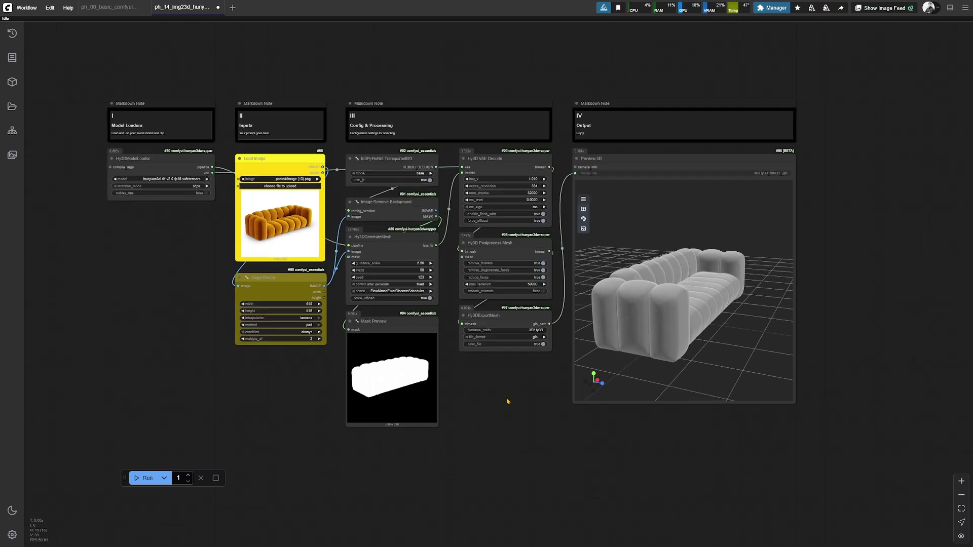
Shift the node graph down slightly and rotate the sofa to a frontal view
{"action": "left_click_drag", "start_coordinate": [505, 392], "coordinate": [509, 409]}
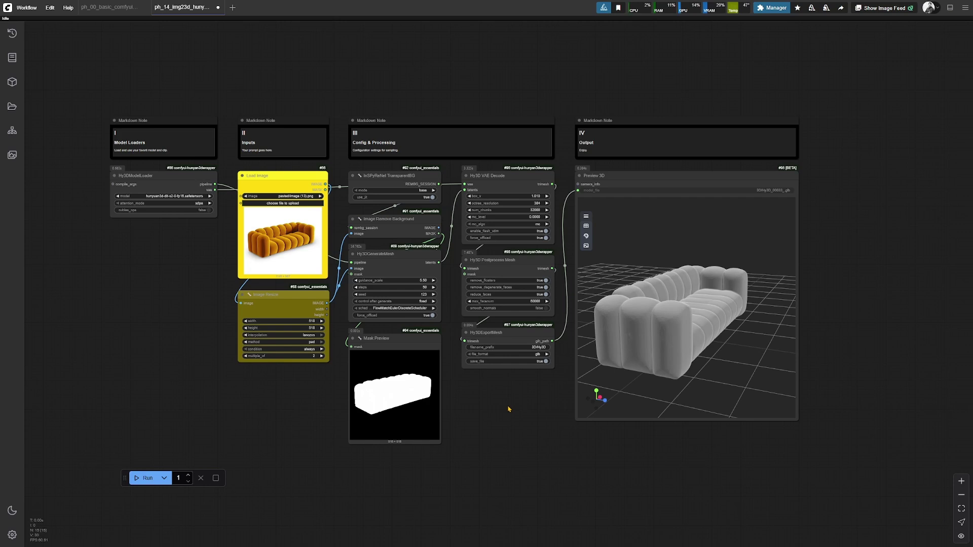
{"action": "mouse_move", "coordinate": [624, 365]}
{"action": "left_mouse_down"}
{"action": "mouse_move", "coordinate": [696, 338]}
{"action": "mouse_move", "coordinate": [639, 334]}
{"action": "mouse_move", "coordinate": [709, 323]}
{"action": "left_mouse_up"}
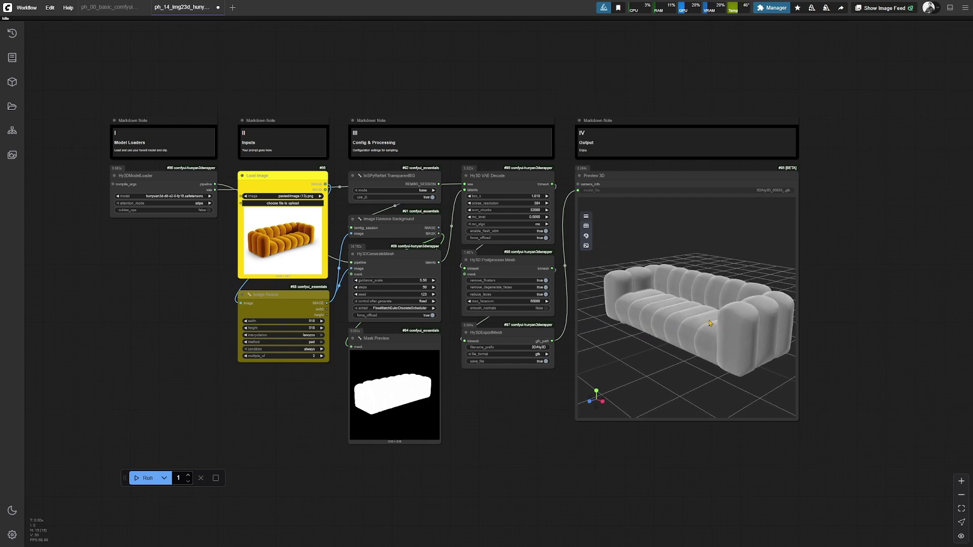